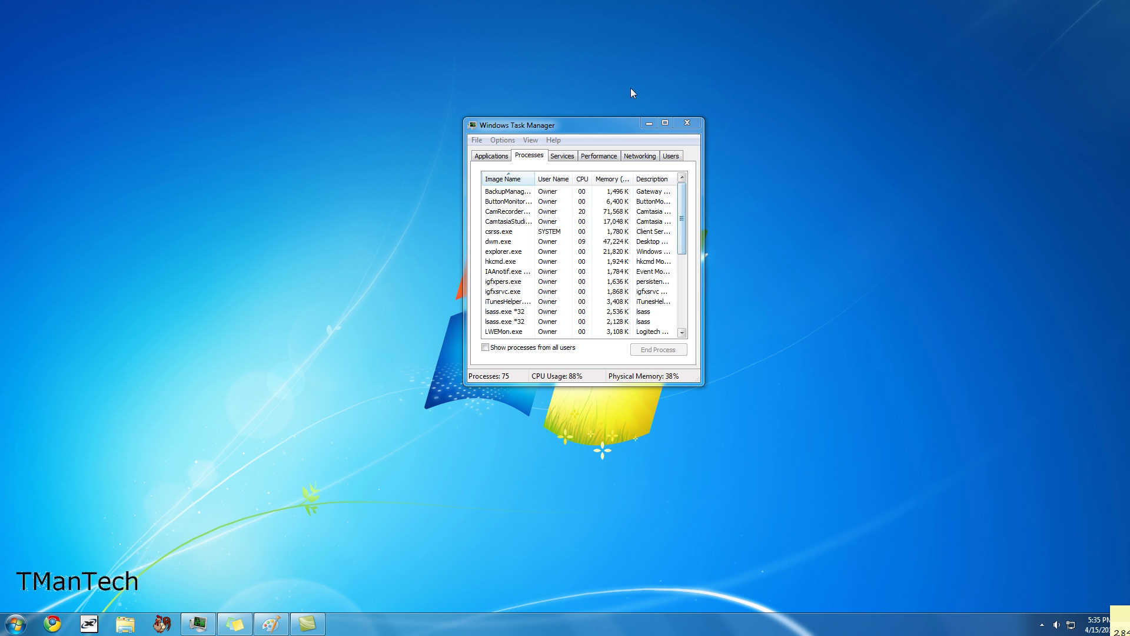
Step: Reposition Task Manager, then bring up the Paint screenshot listing 68 processes including 4B535631.exe
click(603, 133)
drag(603, 129, 629, 100)
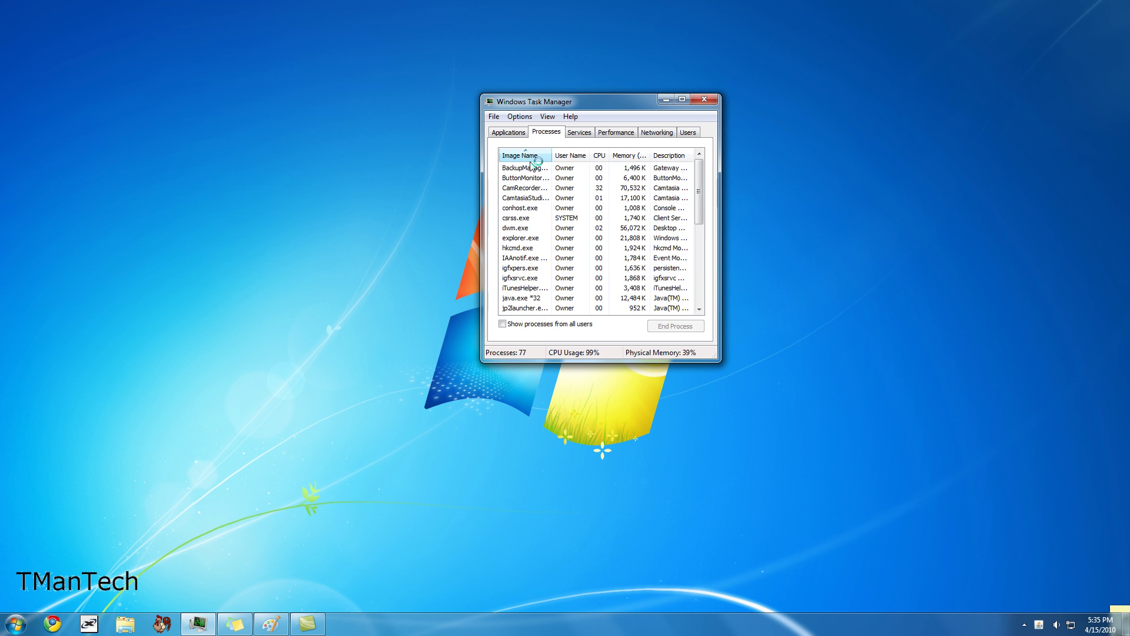
click(271, 625)
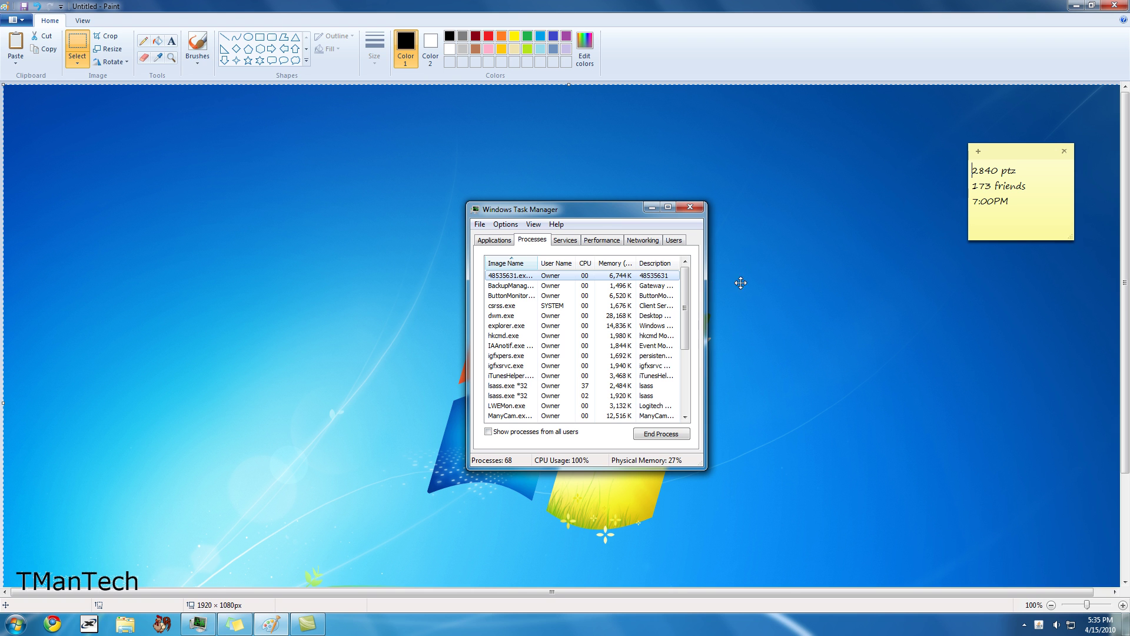
Step: Close the untitled Paint screenshot without saving, then close Task Manager
click(1124, 7)
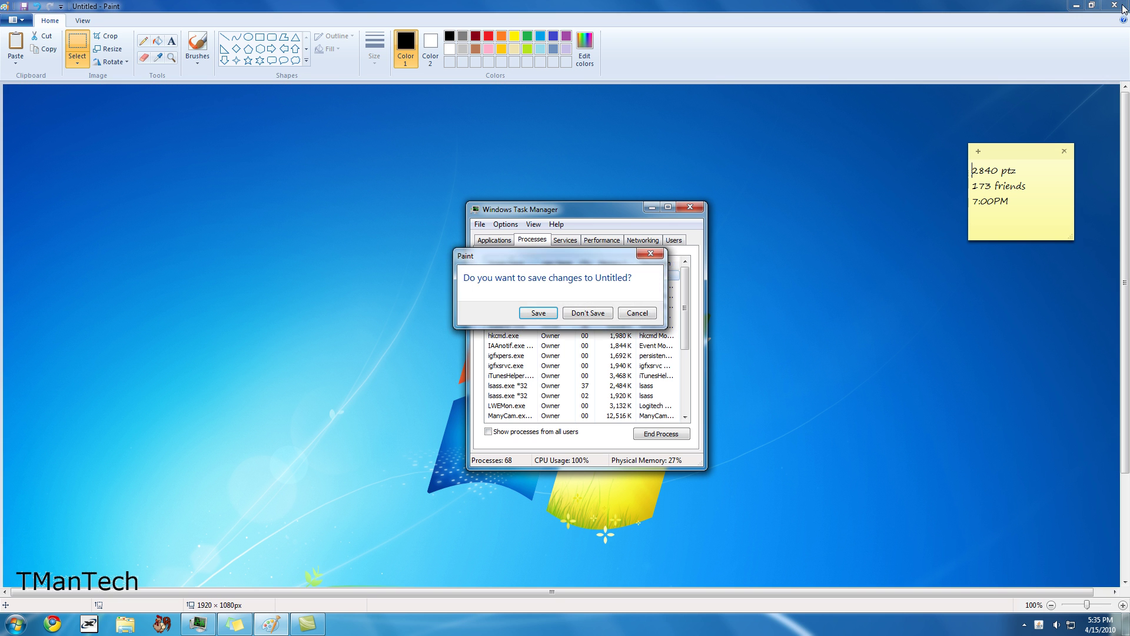
click(585, 313)
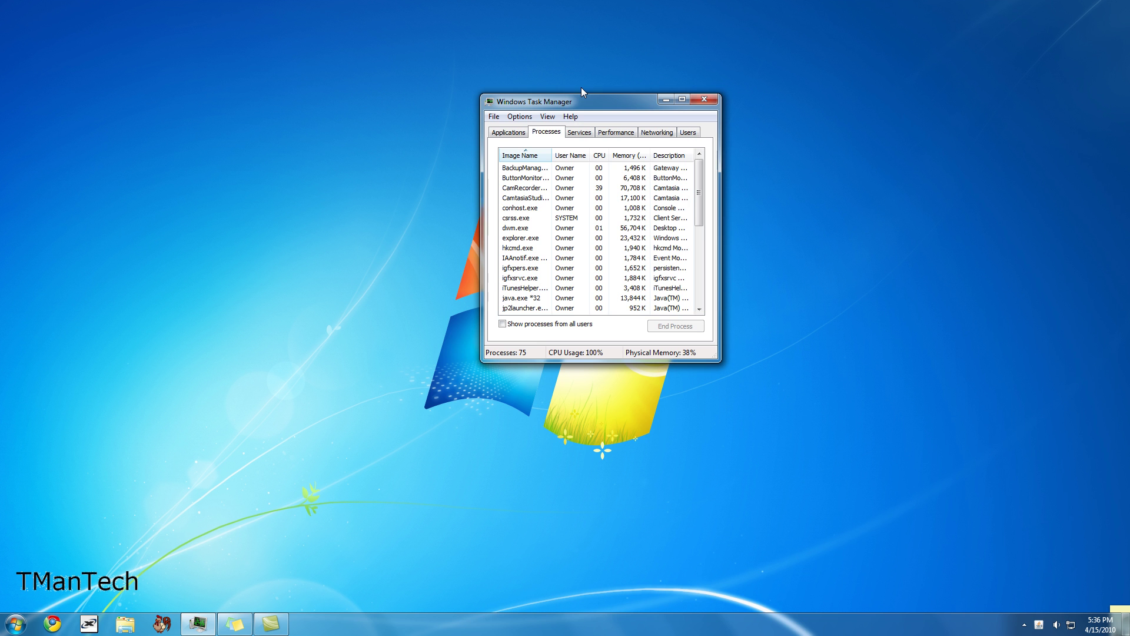
click(705, 100)
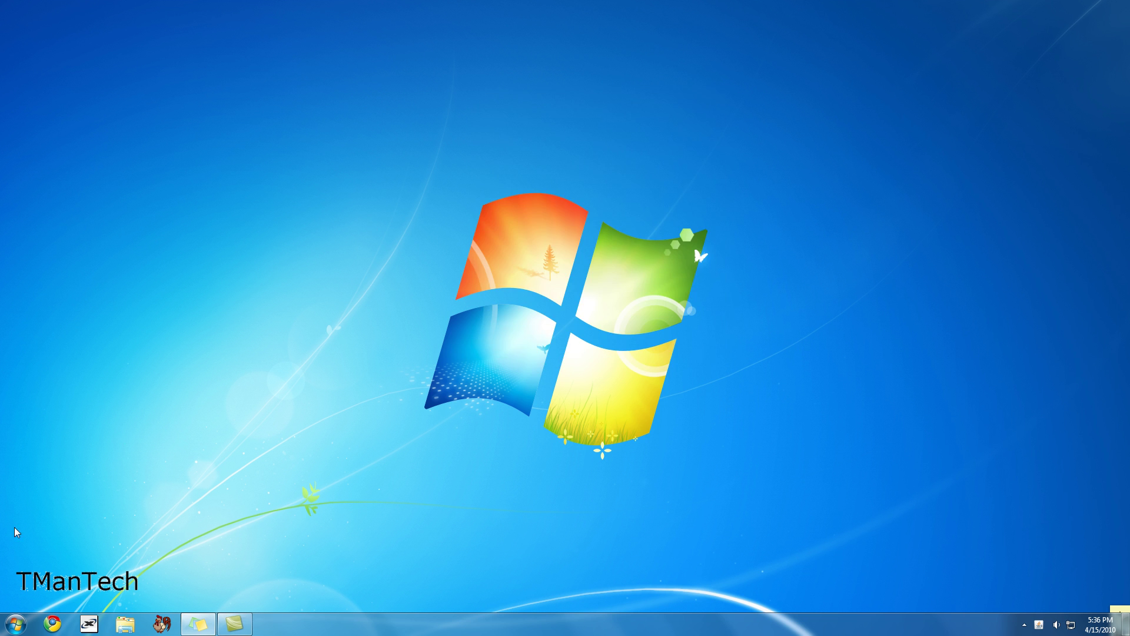
Step: Search the Start menu for 'sceu' and open the Security Tool shortcut's Properties
click(15, 623)
mouse_move(21, 439)
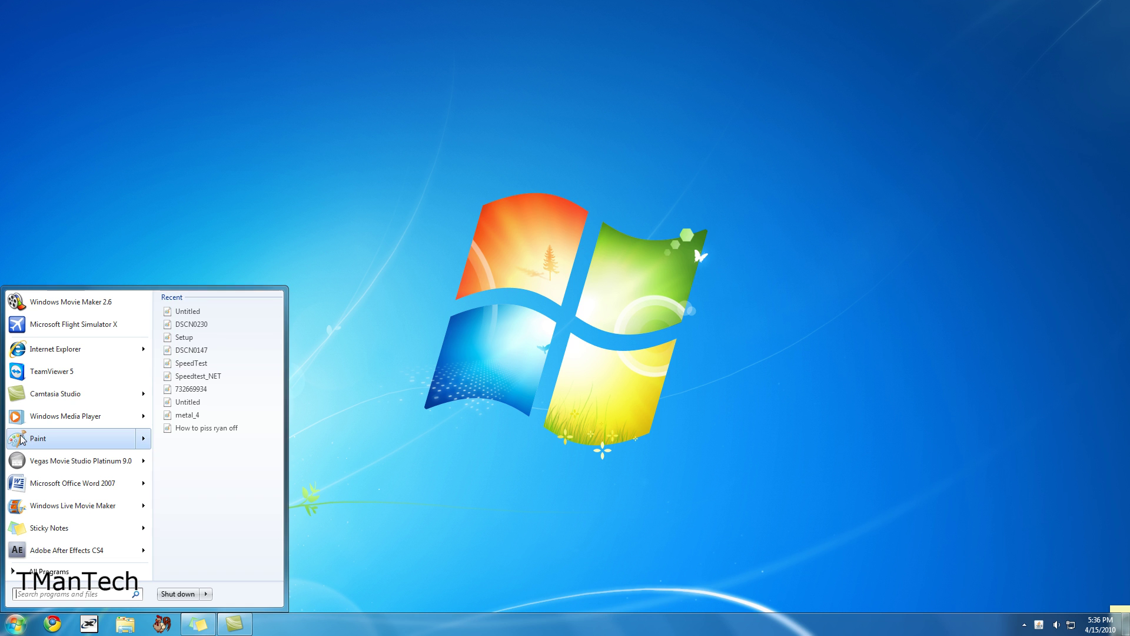
click(46, 596)
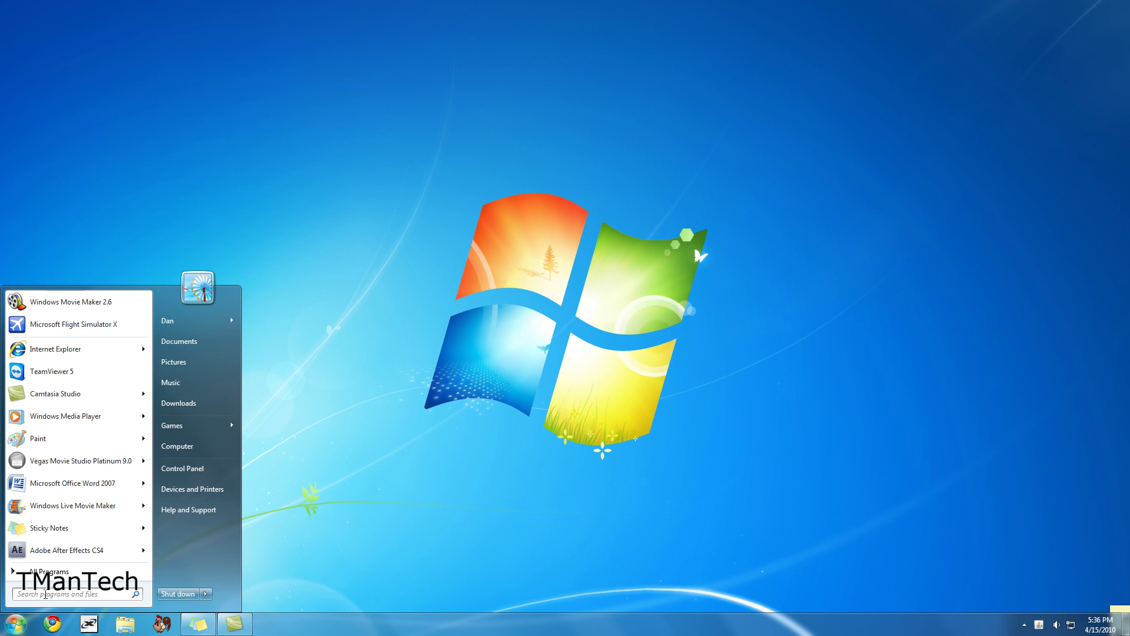
text(sce)
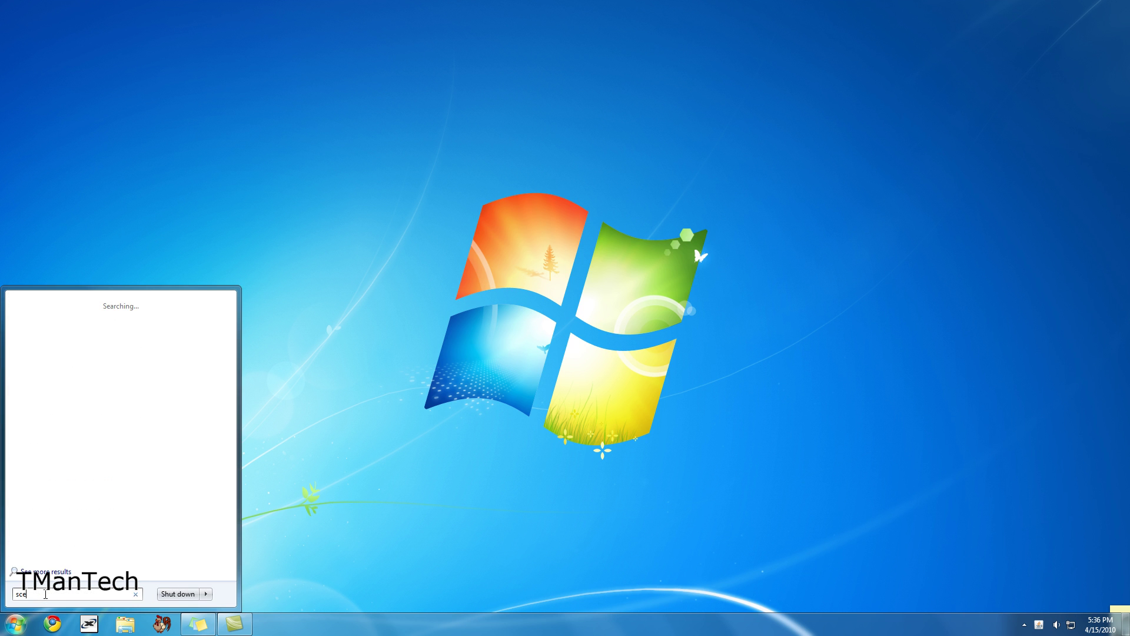
text(u)
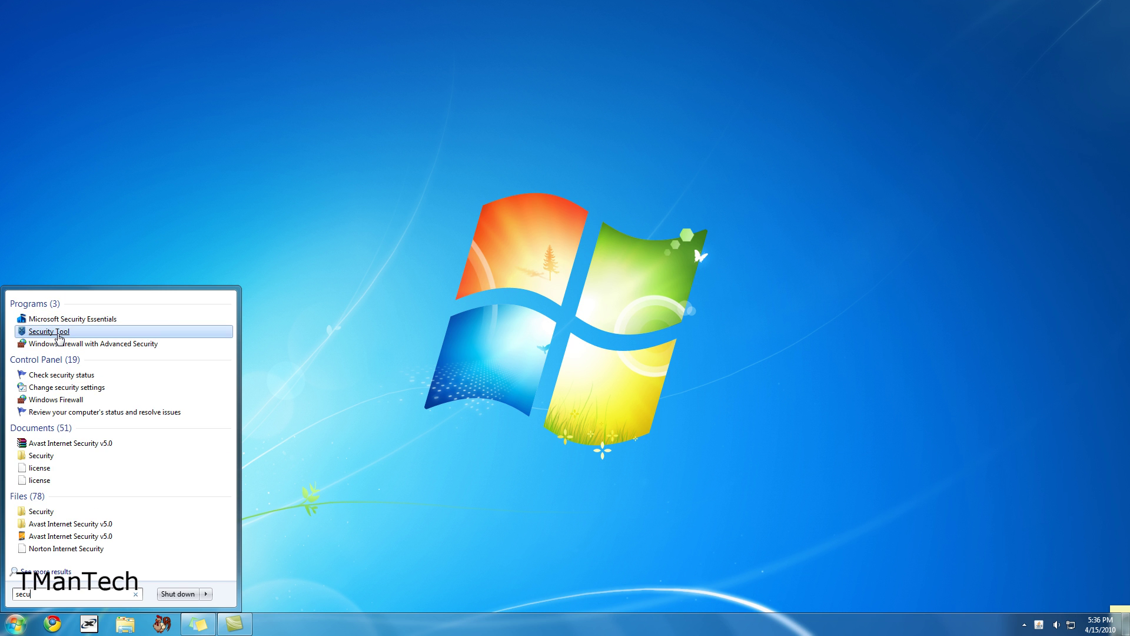
right_click(59, 336)
click(68, 323)
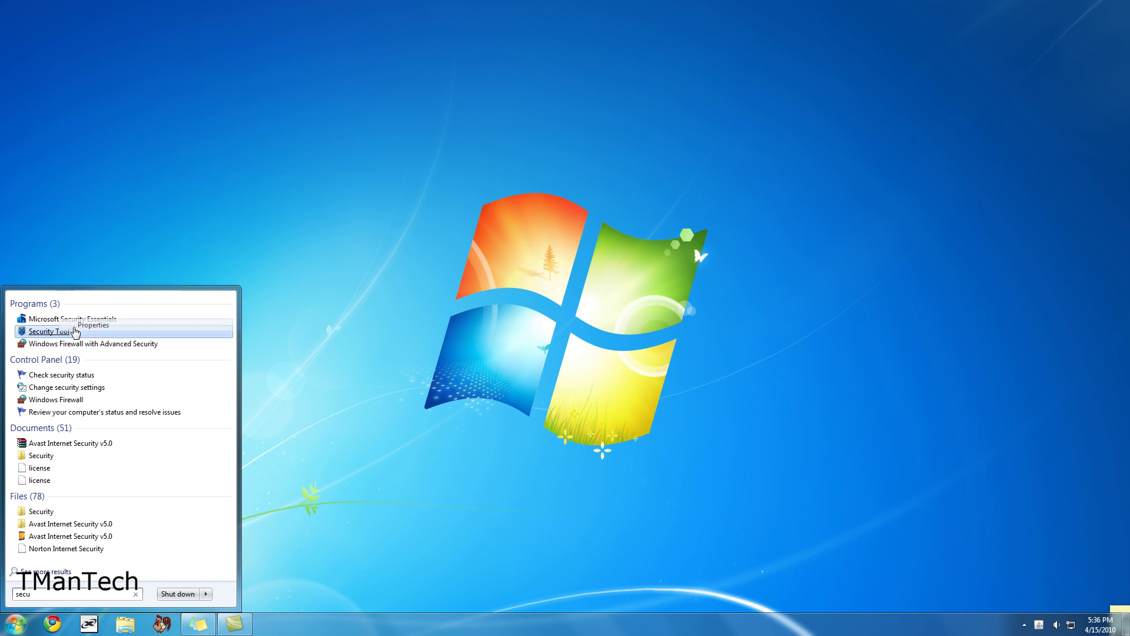
Step: Open the shortcut's file location C:\ProgramData\48535631 in Explorer and close the Properties dialog
drag(115, 306, 484, 72)
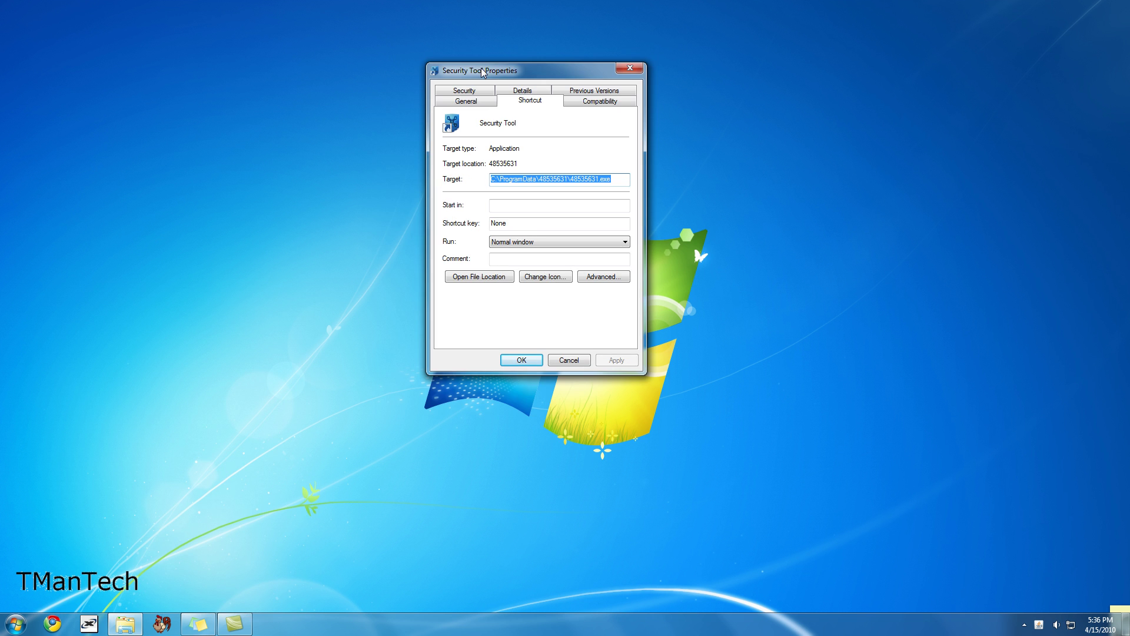
click(472, 278)
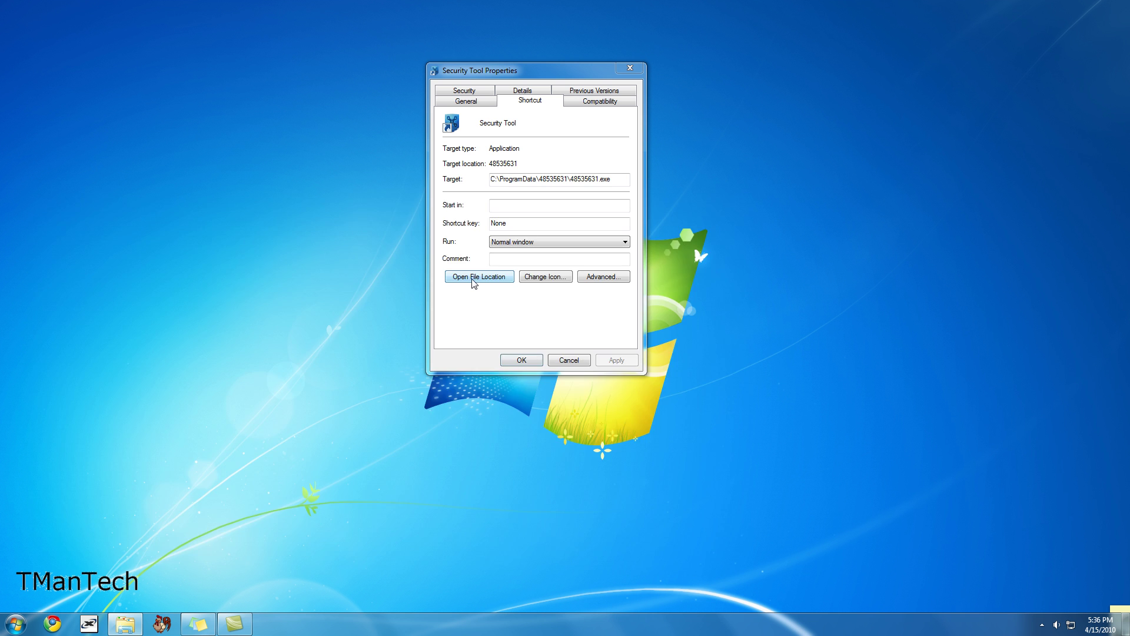
drag(502, 212, 808, 167)
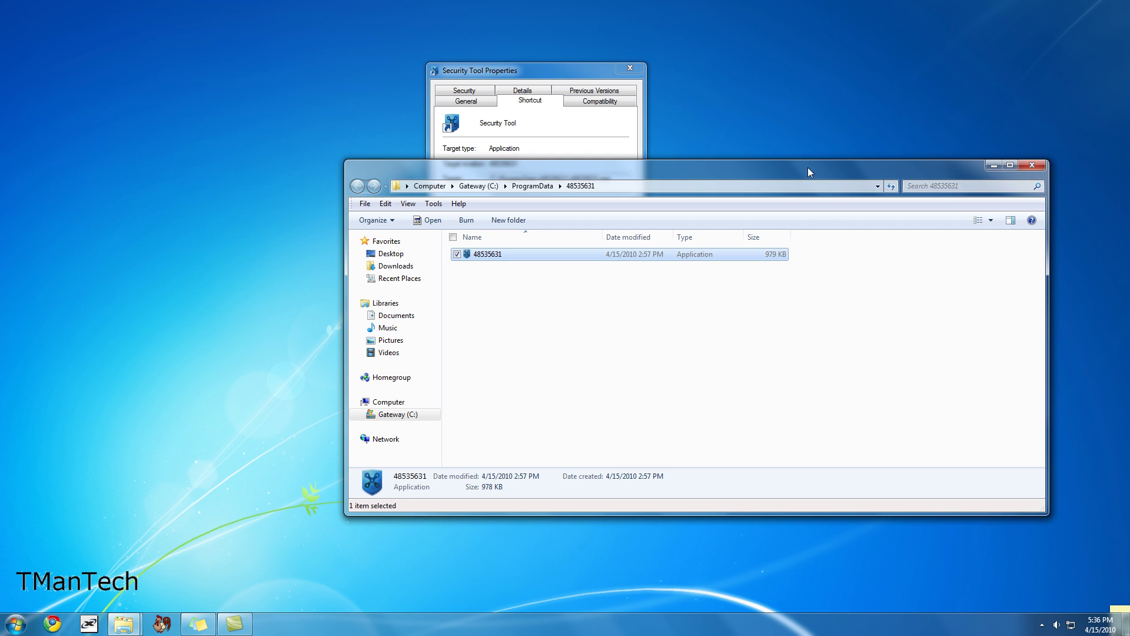
click(630, 70)
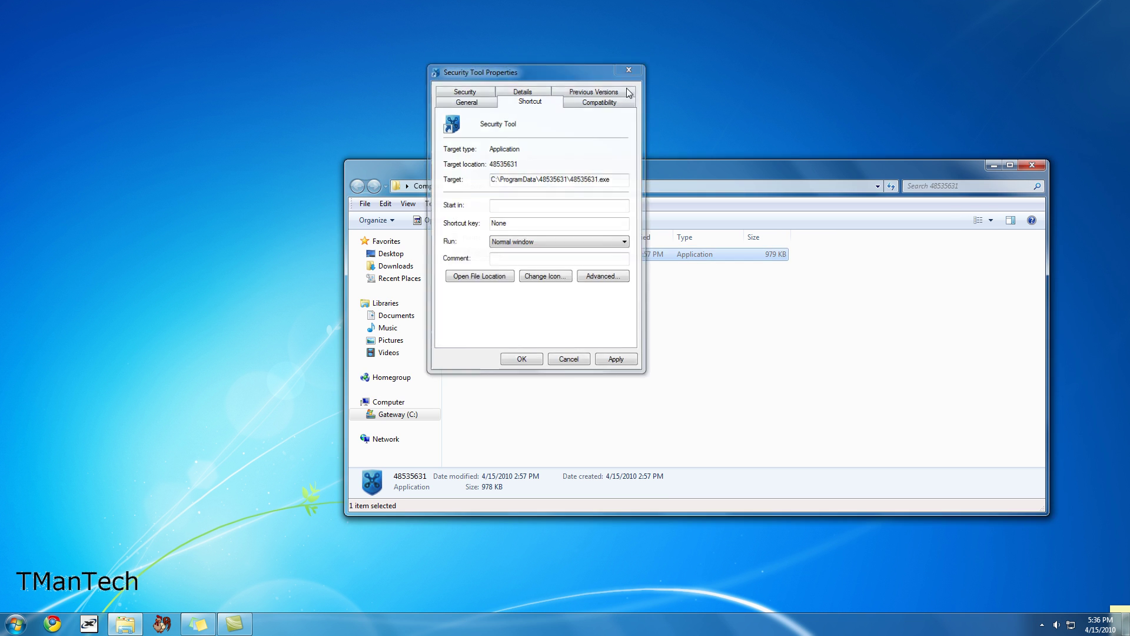
drag(642, 170, 733, 133)
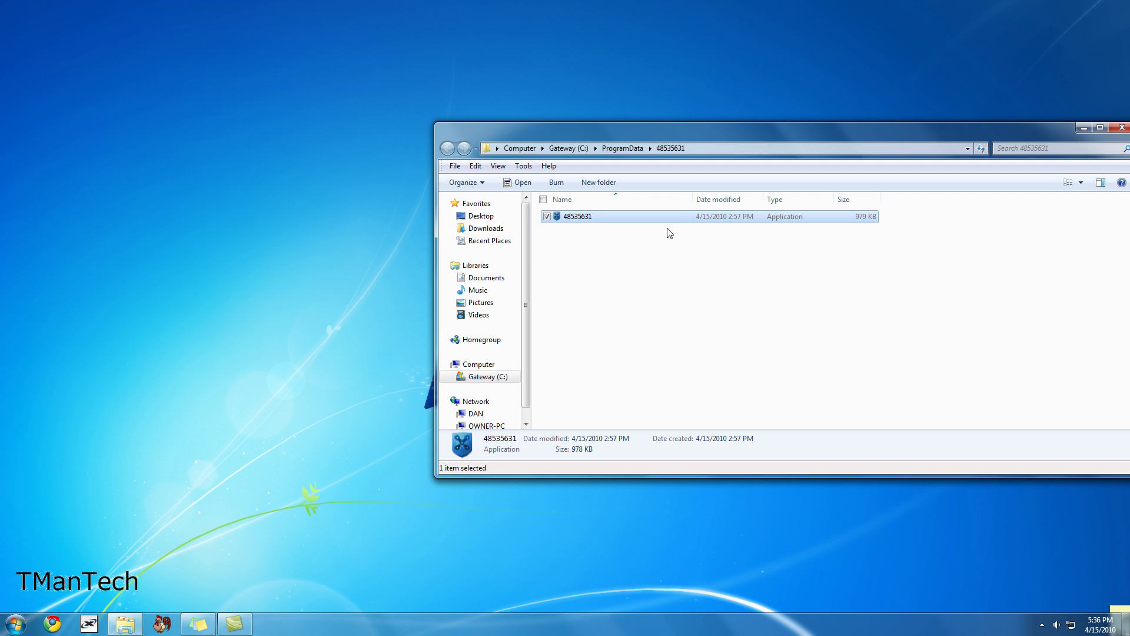
Step: Delete the 979 KB 48535631 application, confirming with Yes, and close the emptied folder window
click(569, 218)
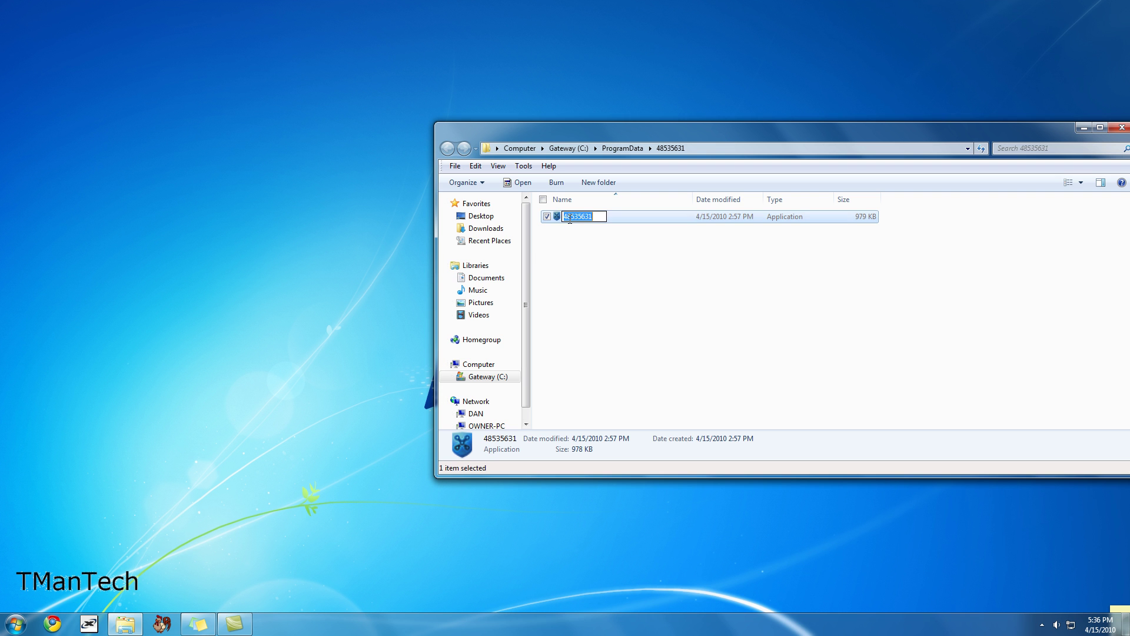
click(583, 232)
click(584, 220)
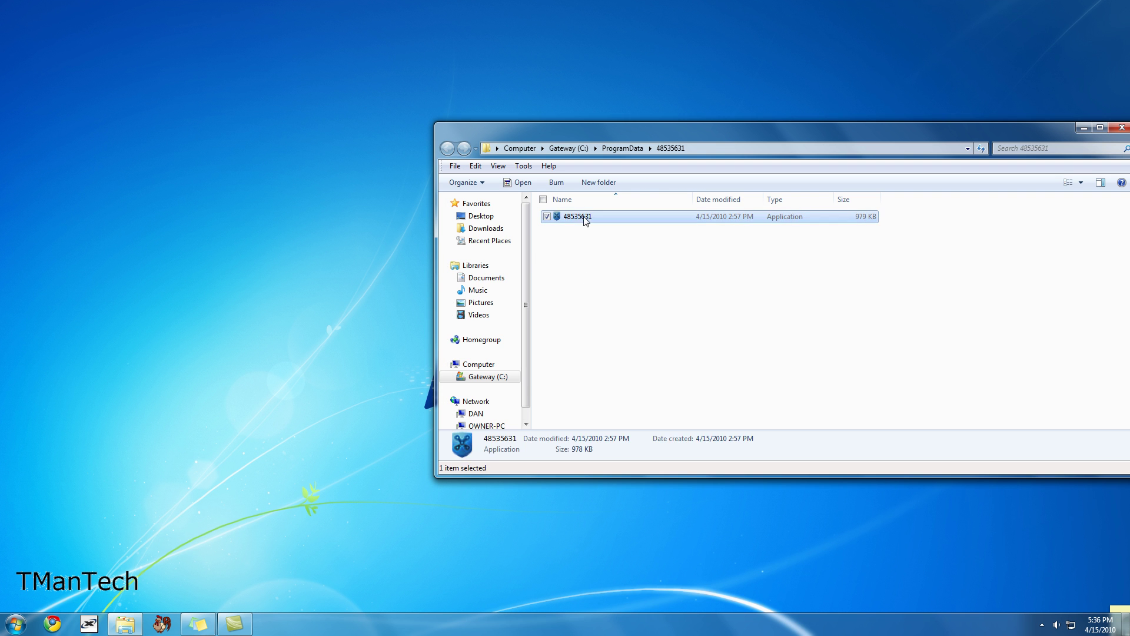
key(Delete)
click(606, 360)
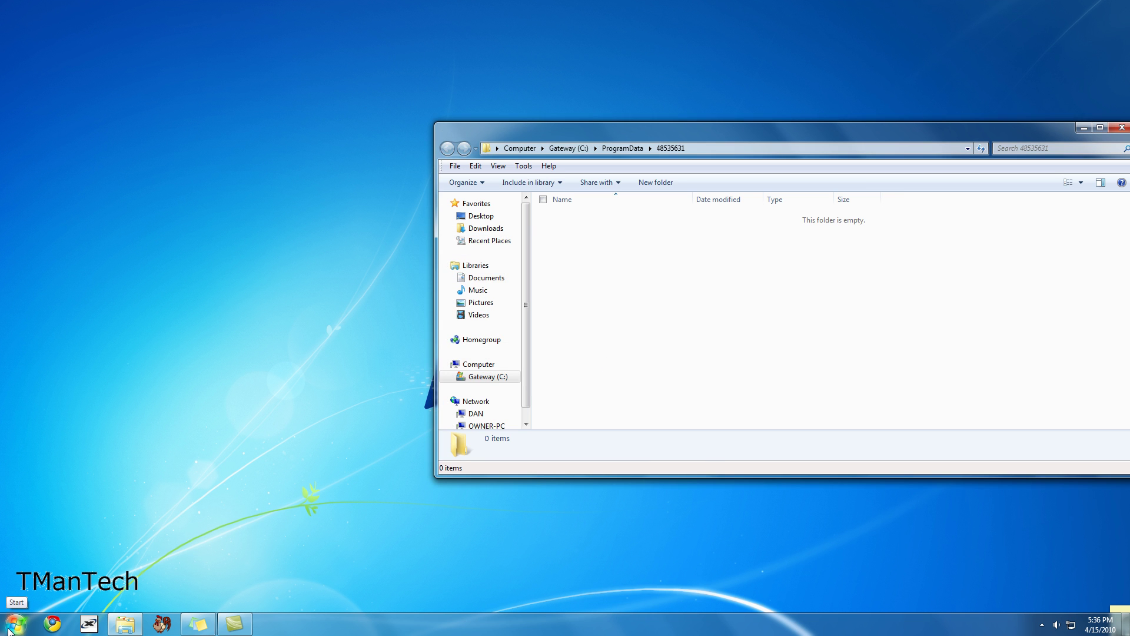
drag(845, 125, 526, 117)
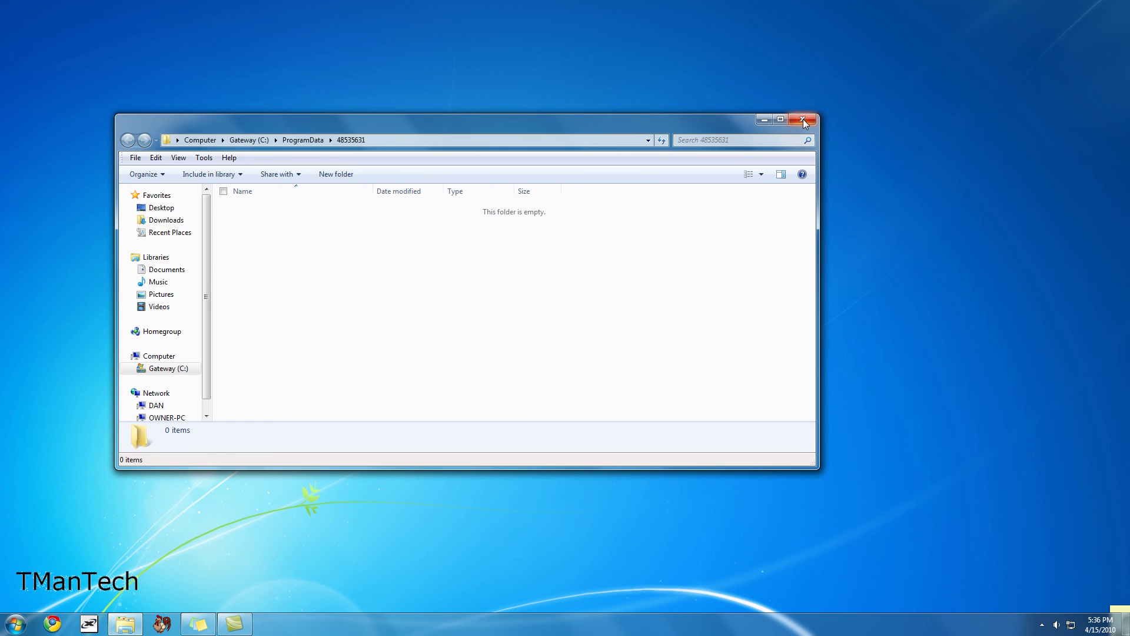
click(803, 119)
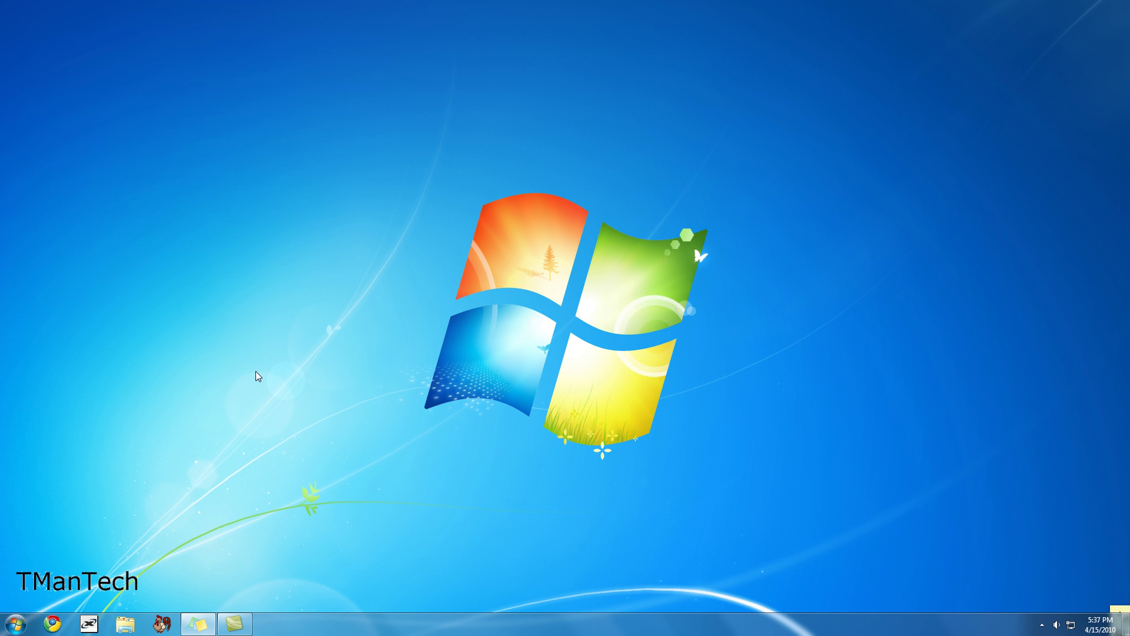
Step: Search the Start menu for 'recycle bi', then erase the search text
right_click(15, 624)
click(15, 624)
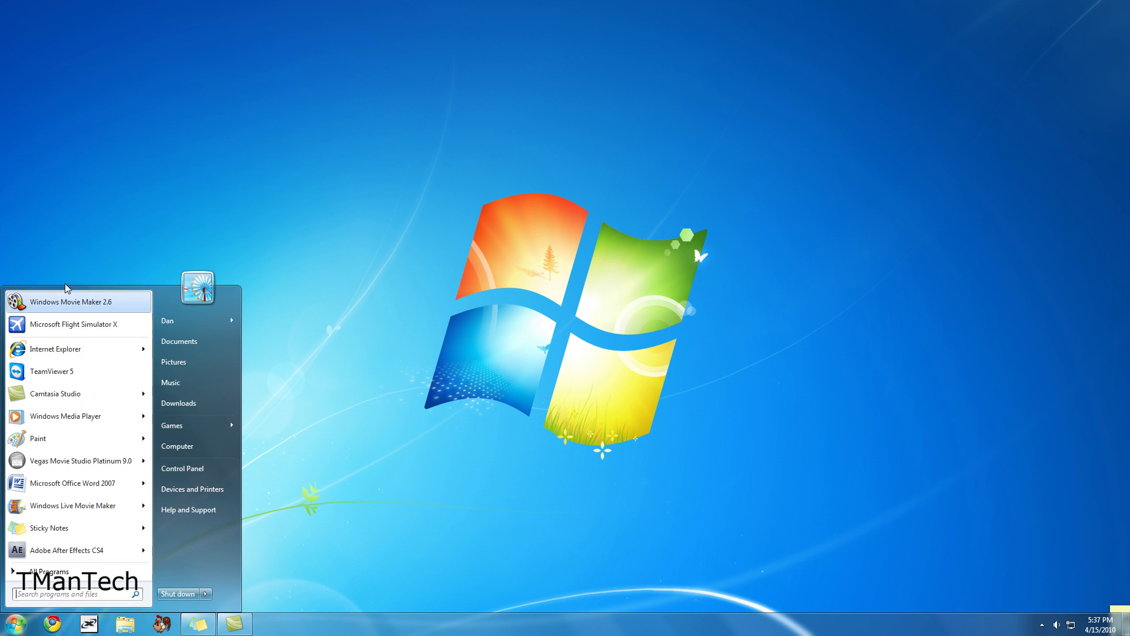
click(71, 594)
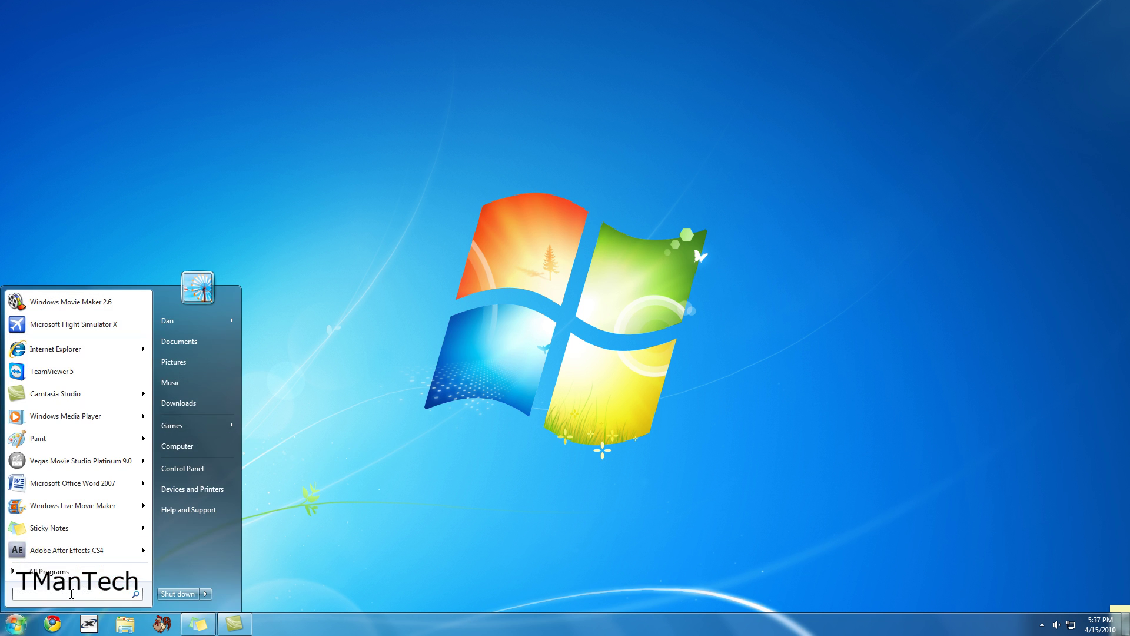
text(re)
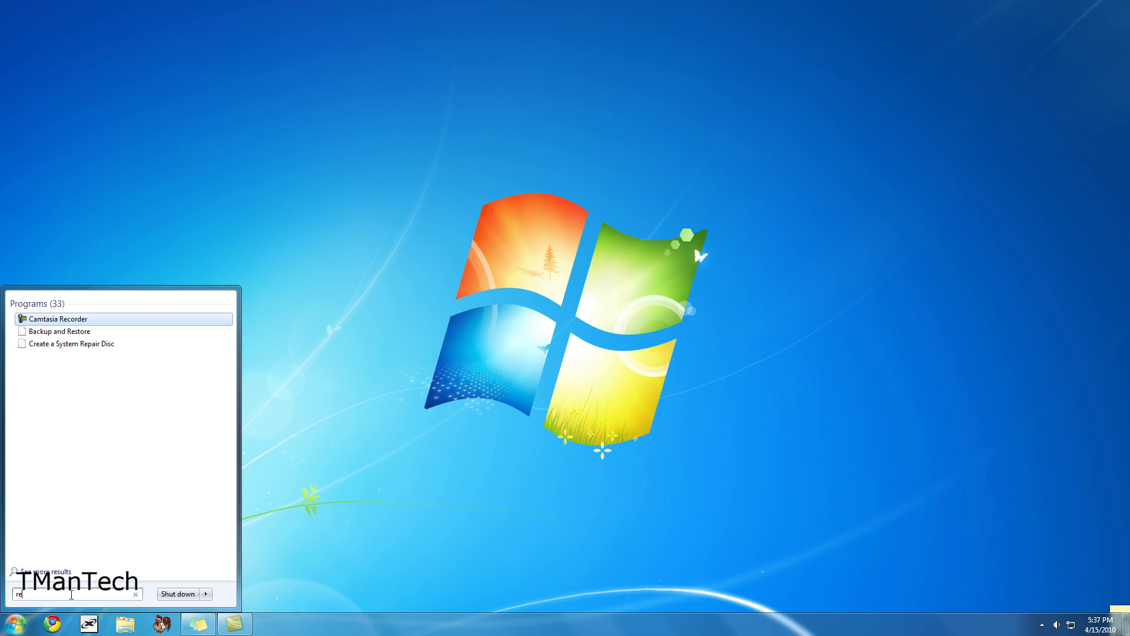
text(cyc)
text(le bi)
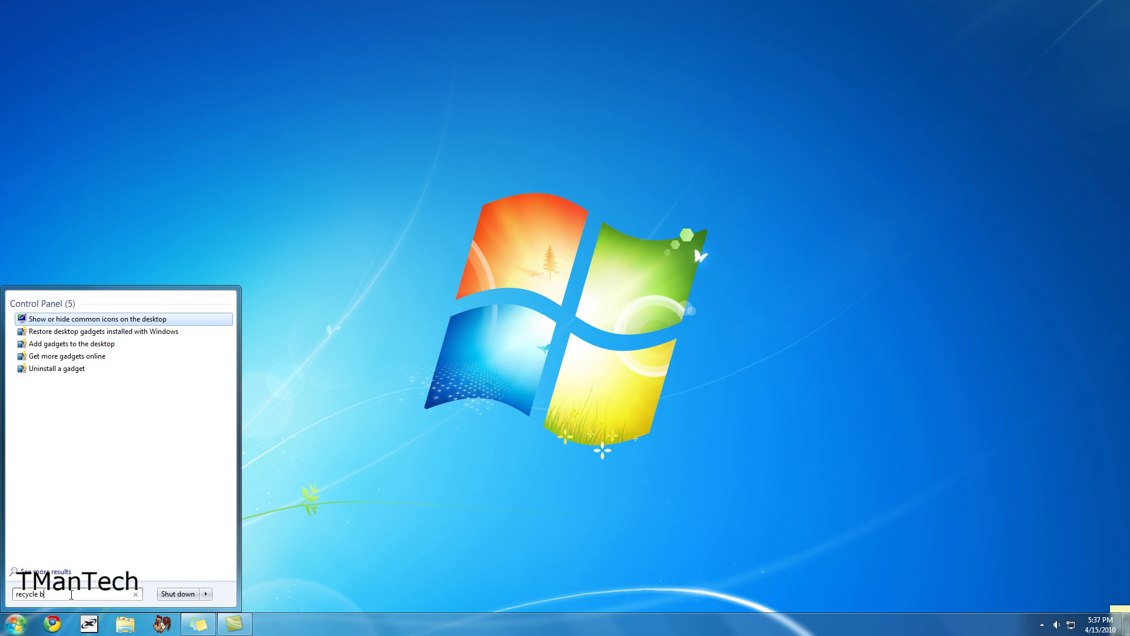
key(BackSpace)
key(BackSpace)
key(BackSpace)
key(BackSpace)
key(BackSpace)
key(BackSpace)
key(BackSpace)
key(BackSpace)
key(BackSpace)
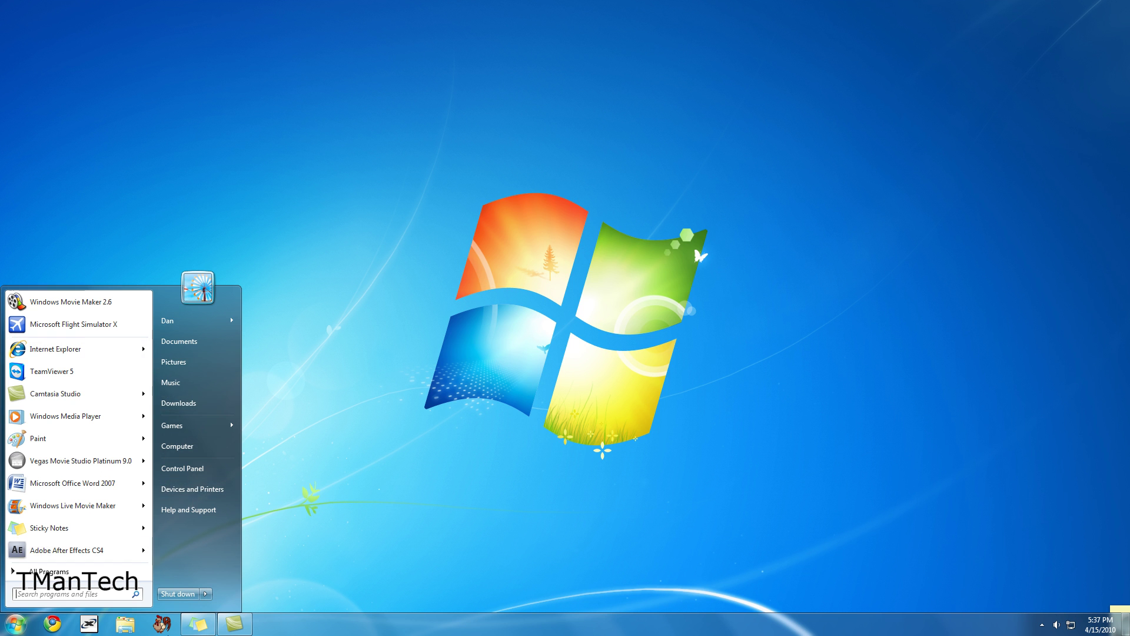
Step: Find Security Tool via a 'secur' Start search and delete the broken shortcut
text(secur)
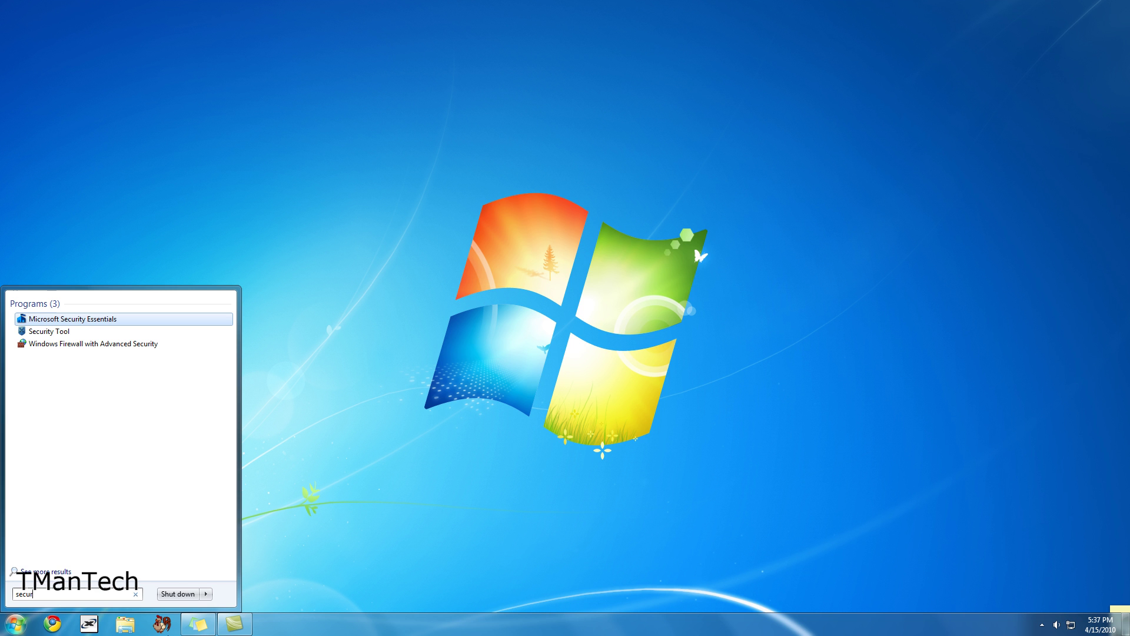
click(64, 331)
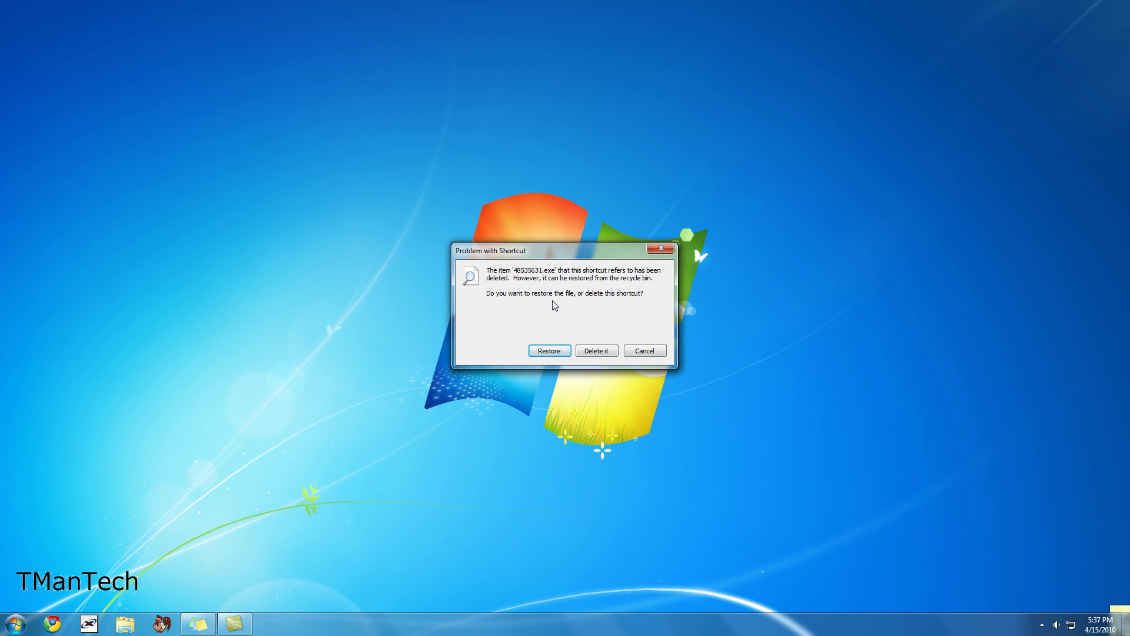
click(592, 352)
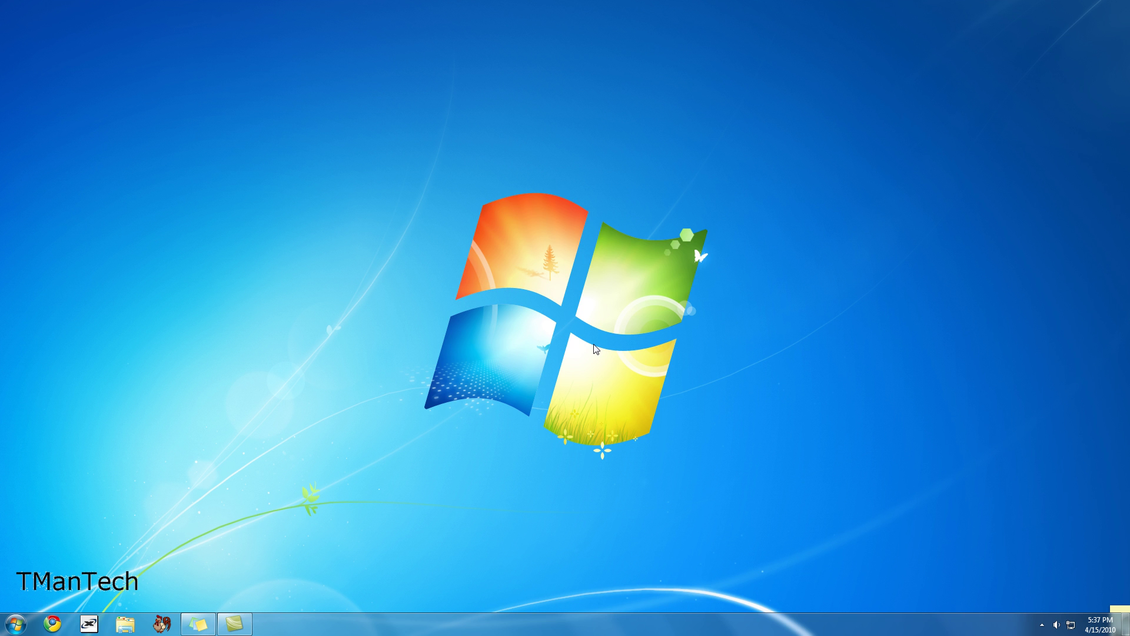